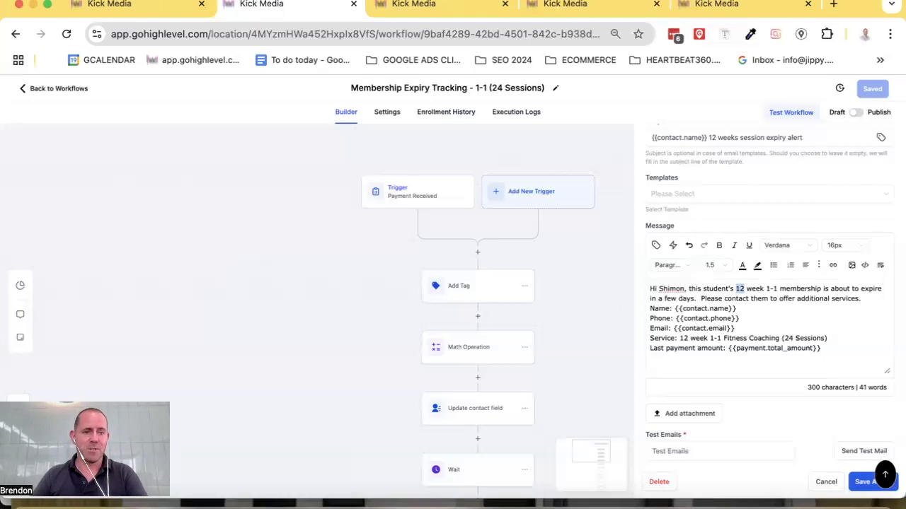
Open the status choices of the first upcoming appointment in the calendar's appointments list.
left_click(141, 7)
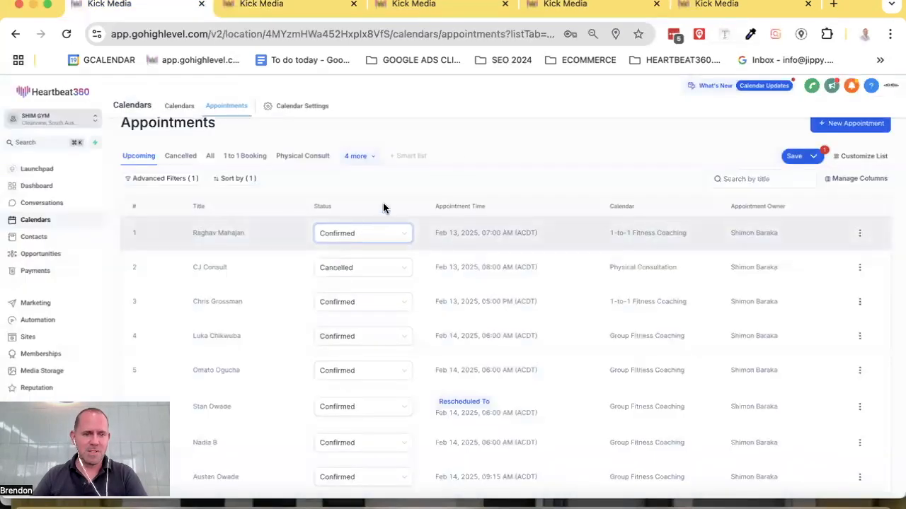
left_click(383, 241)
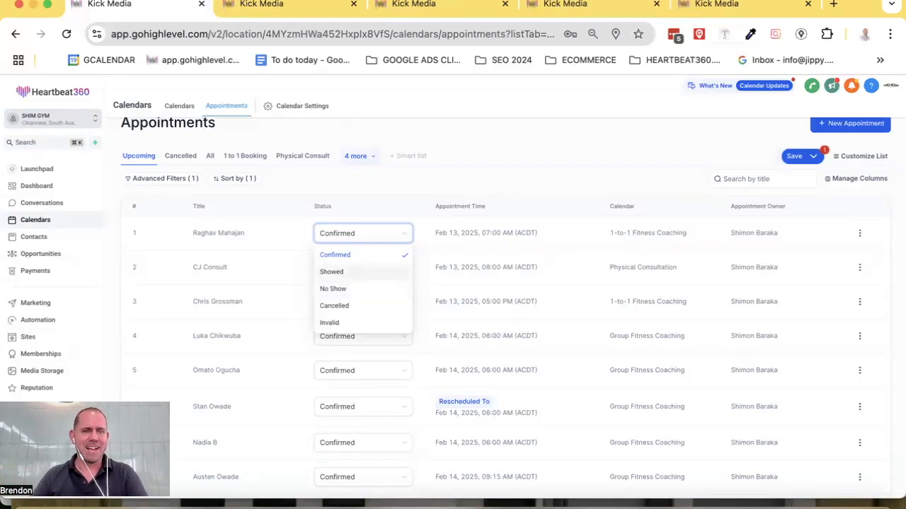
Inspect the Payment Received trigger's filters in the Membership Expiry Tracking - 1-1 (24 Sessions) workflow and close it without changes.
left_click(289, 6)
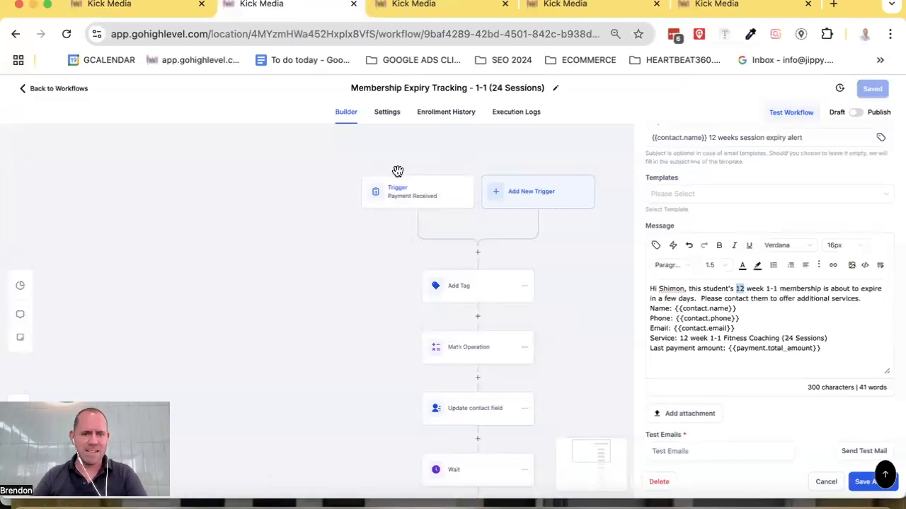
left_click(417, 202)
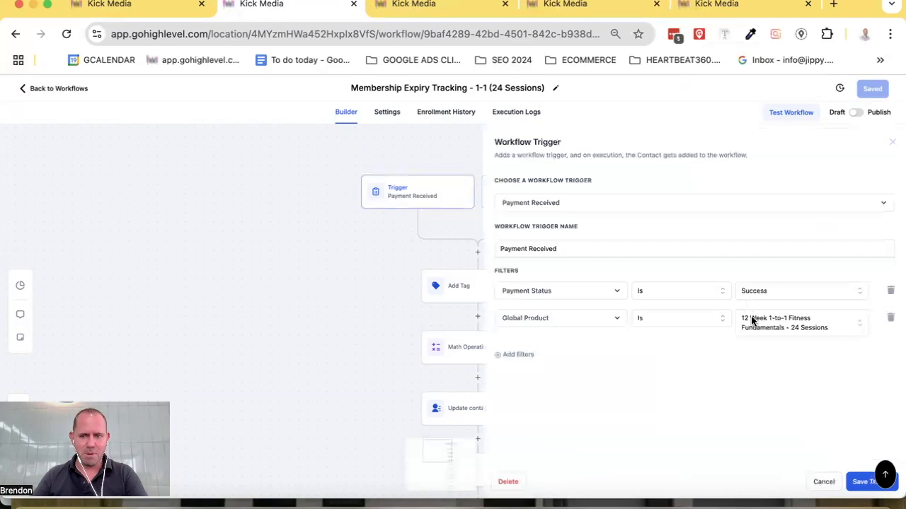
left_click(822, 482)
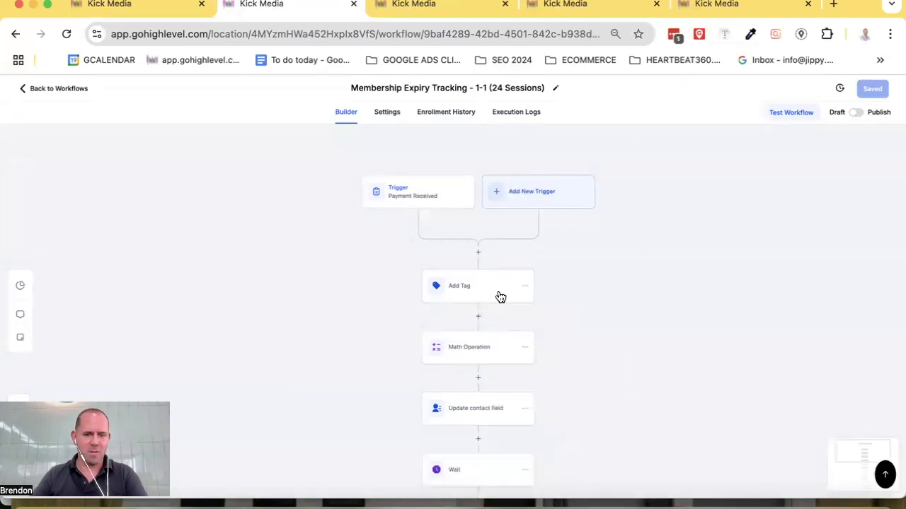
Inspect the Math Operation directly after Add Tag, highlight its added value, and close it without saving.
left_click(483, 357)
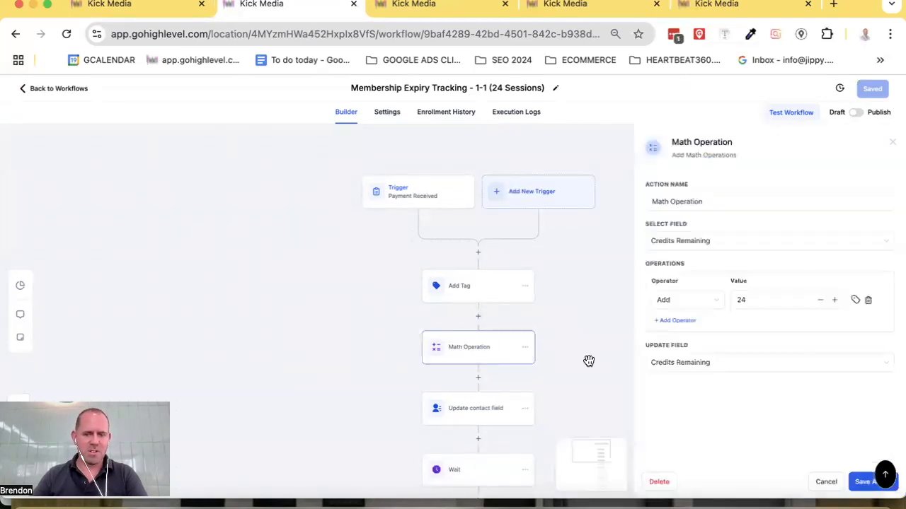
left_click_drag(752, 301, 736, 302)
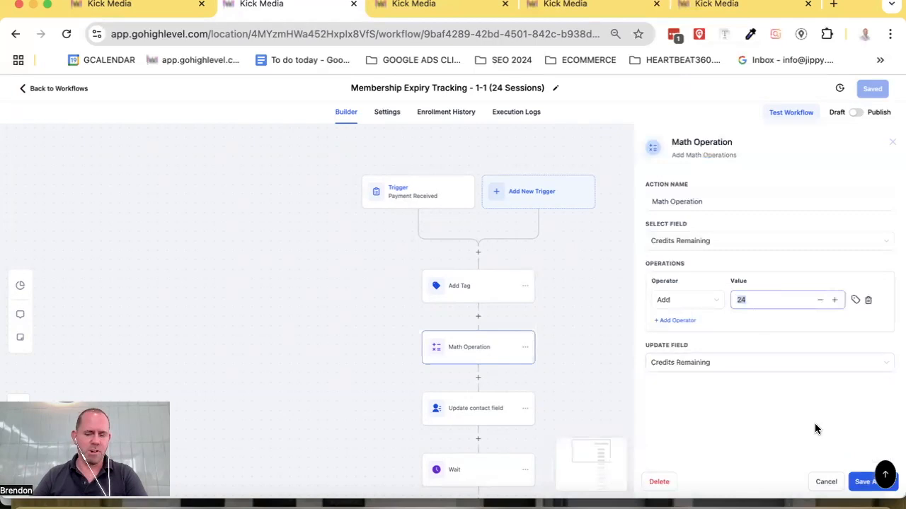
left_click(826, 484)
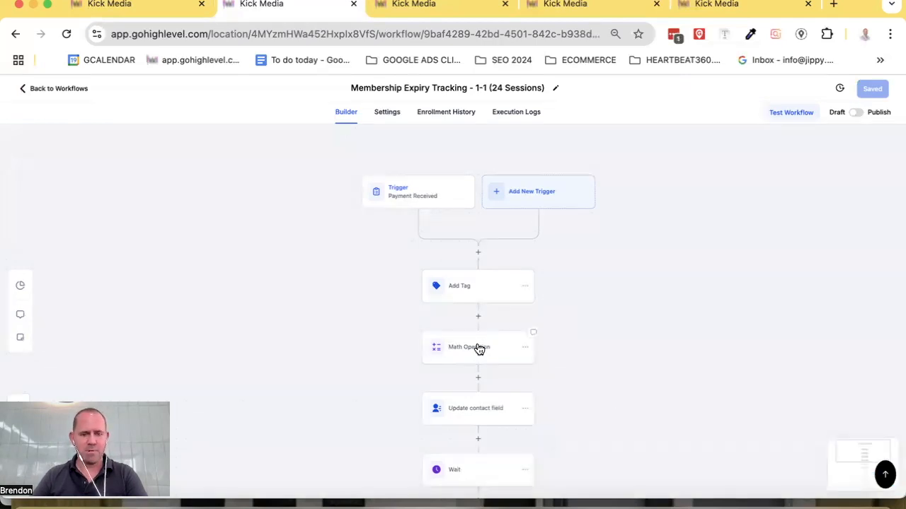
Inspect the Math Operation after the first Wait action and close it without saving.
scroll(617, 283, "down", 5)
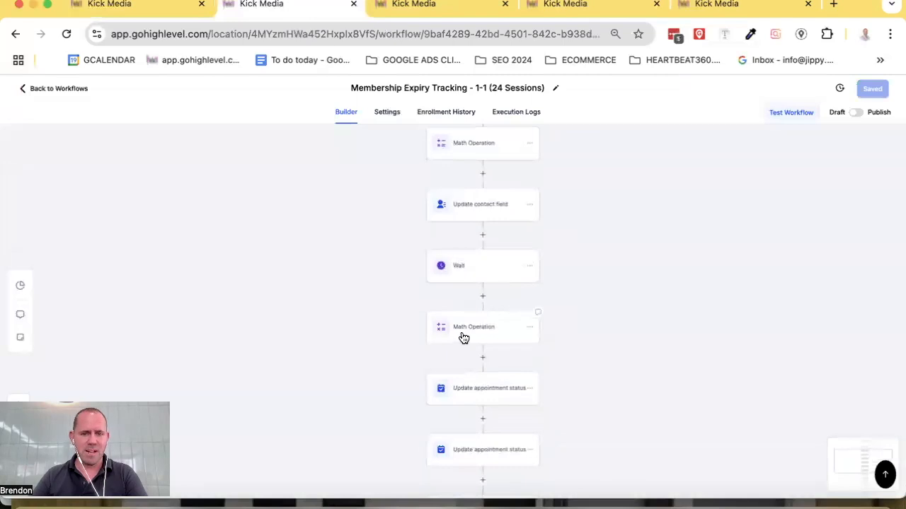
left_click(479, 332)
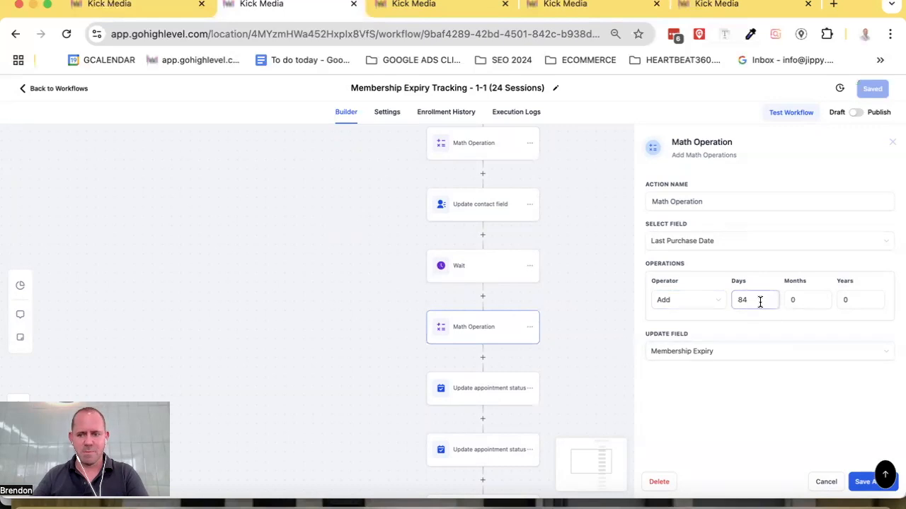
left_click(825, 484)
scroll(629, 373, "down", 2)
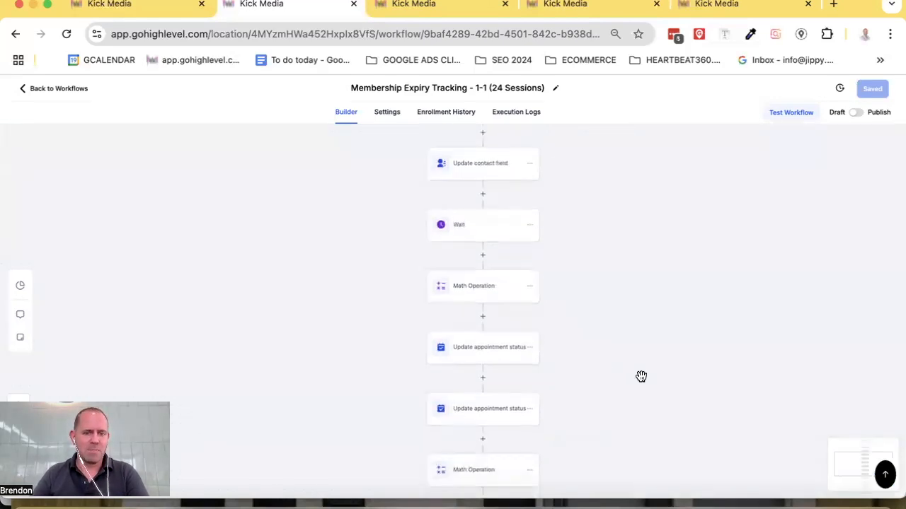
scroll(639, 366, "down", 3)
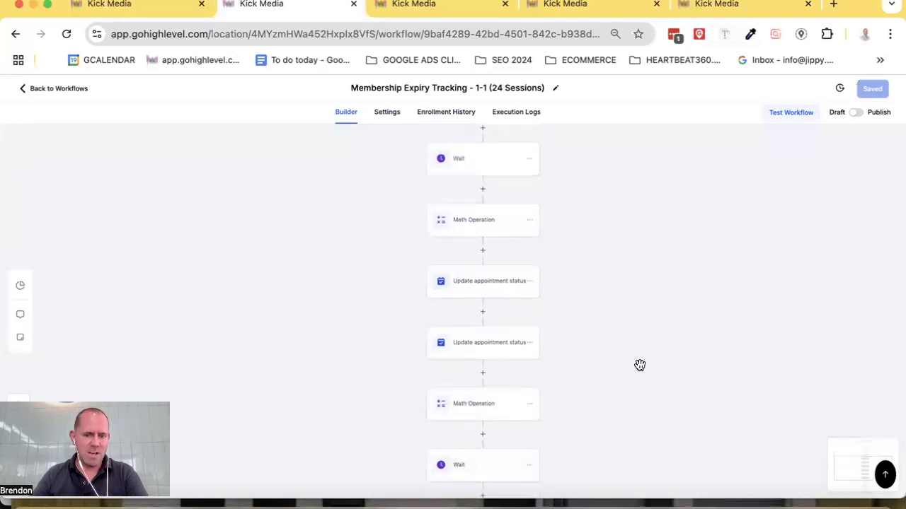
scroll(639, 365, "down", 2)
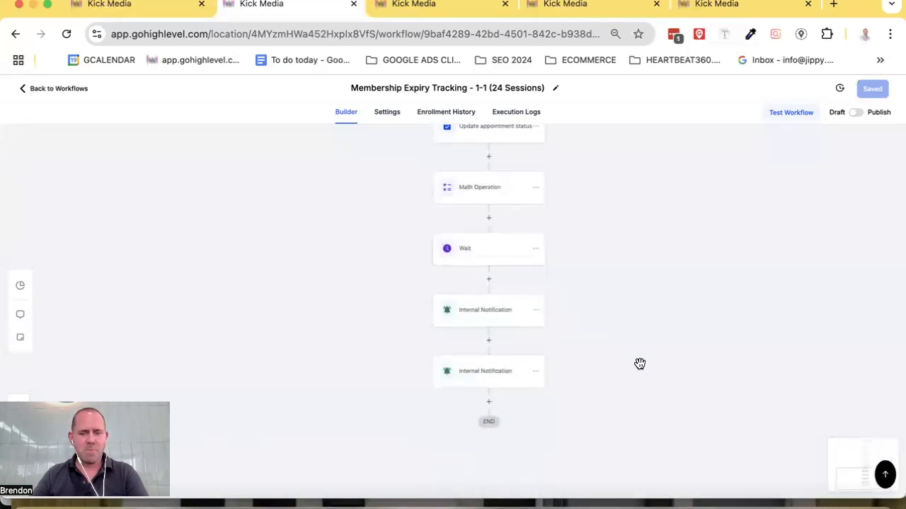
left_click(494, 311)
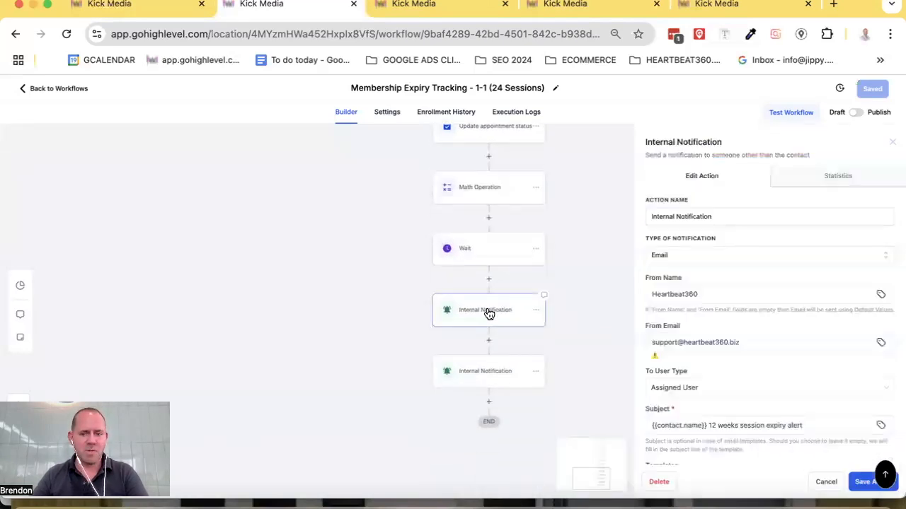
scroll(775, 322, "down", 3)
scroll(766, 330, "down", 1)
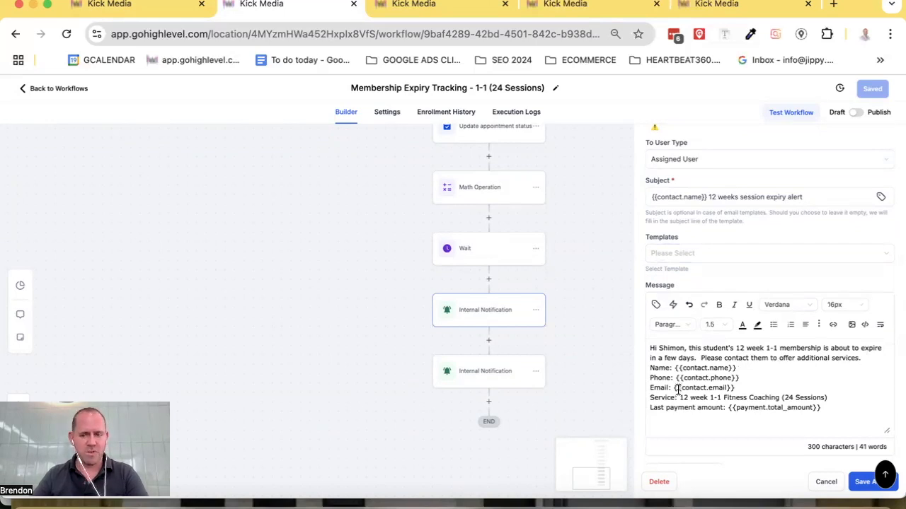
left_click_drag(679, 398, 816, 397)
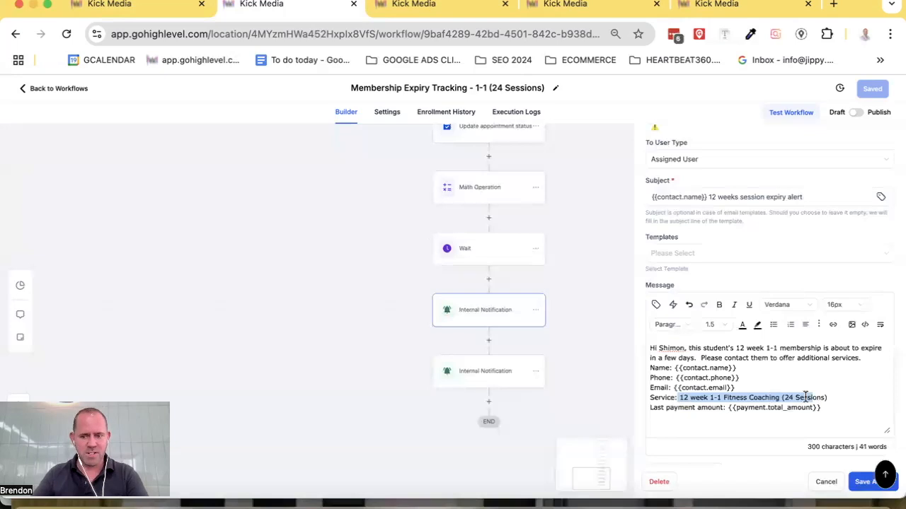
left_click_drag(729, 409, 854, 406)
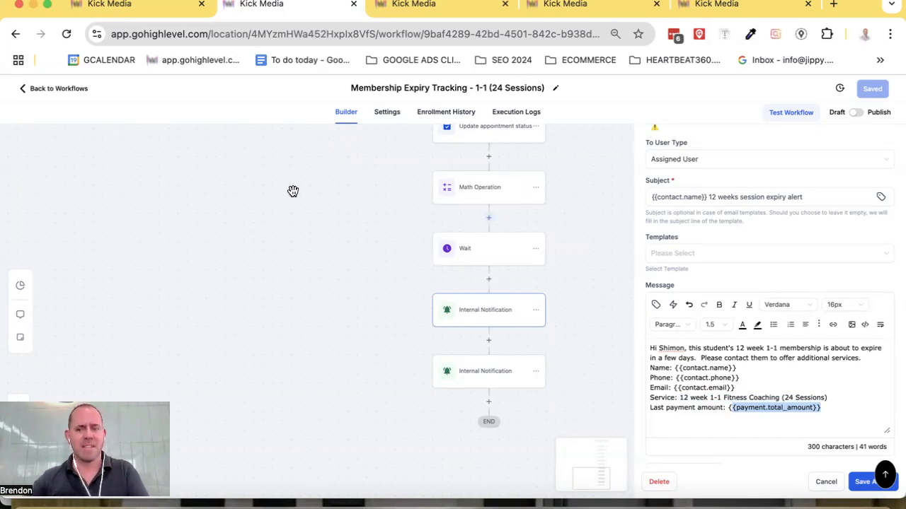
scroll(292, 192, "right", 1)
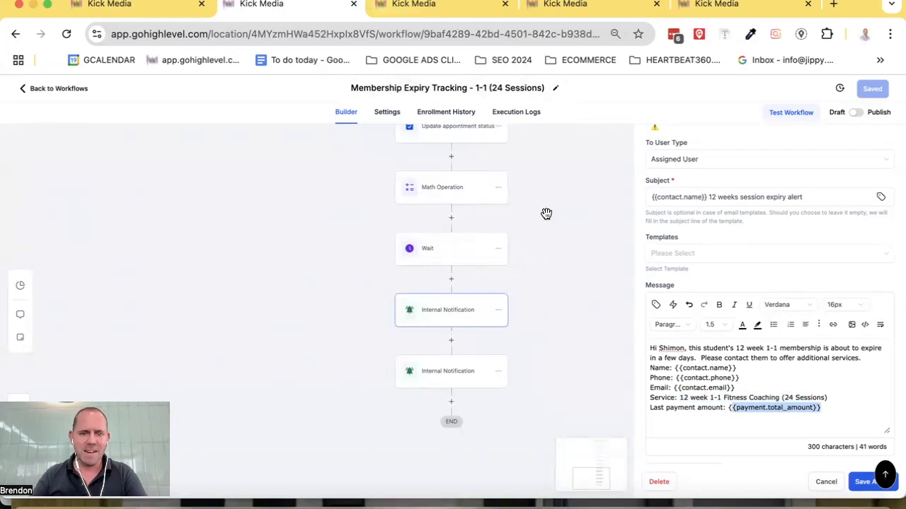
Check the first upcoming appointment's status choices again and return to the membership expiry workflow's appointment status actions.
left_click(437, 5)
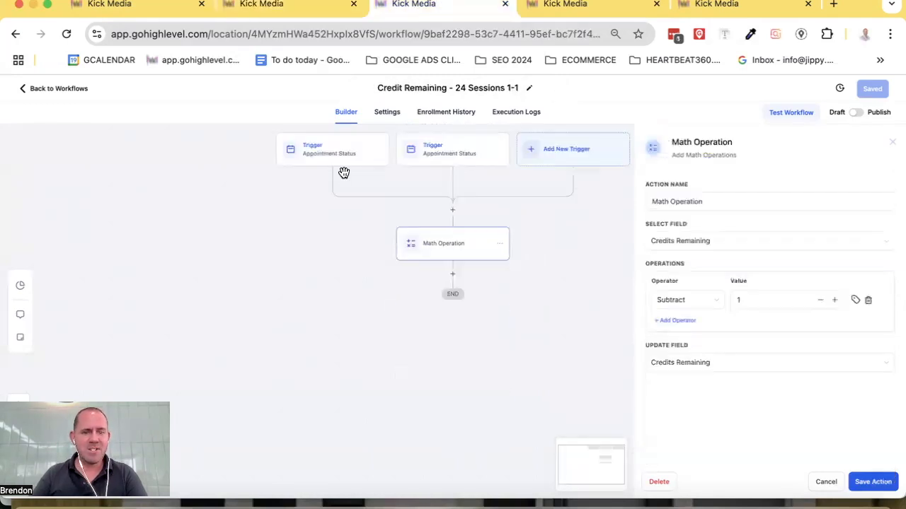
left_click(139, 5)
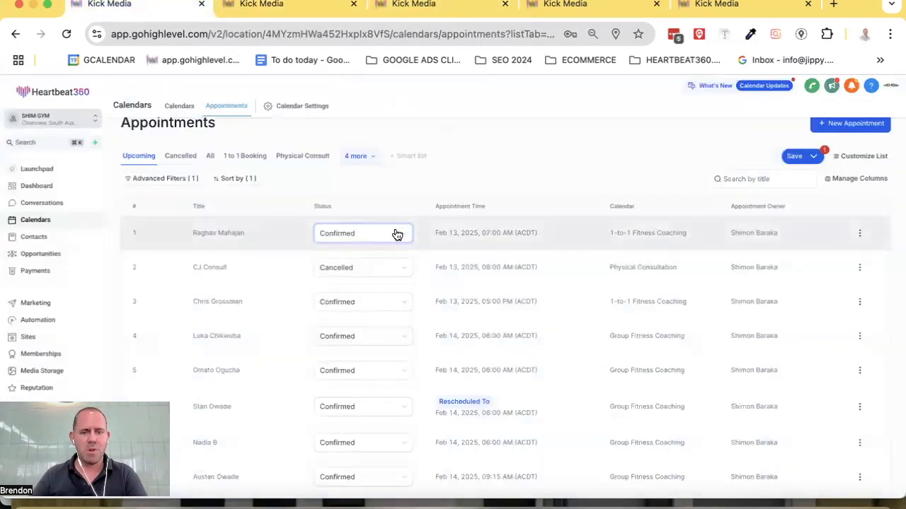
left_click(396, 238)
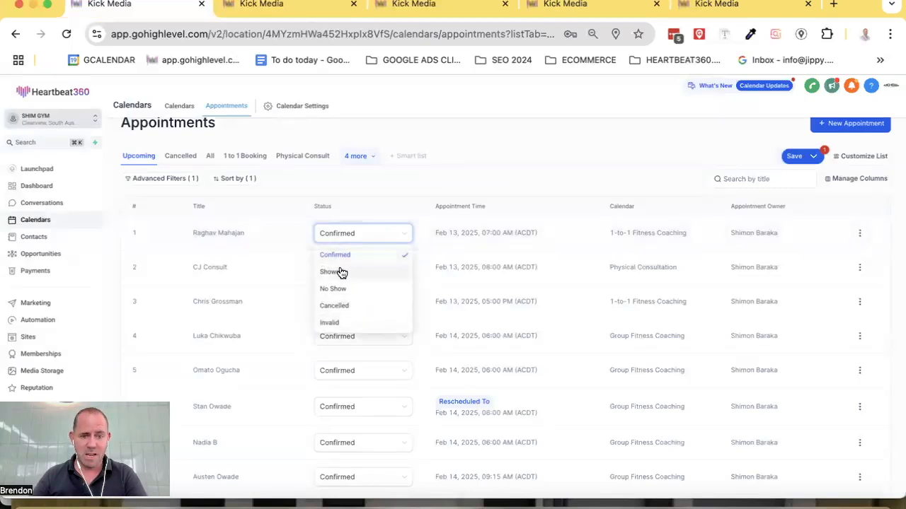
left_click(293, 4)
scroll(583, 276, "up", 5)
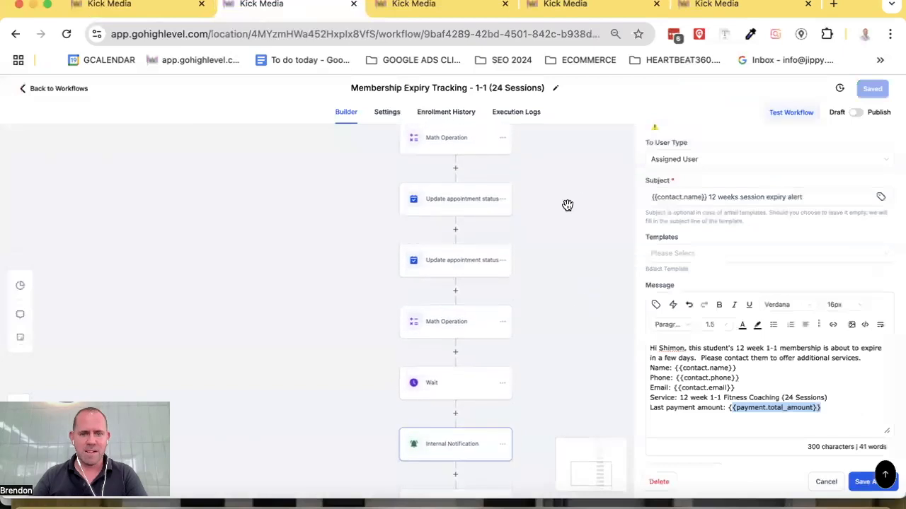
Inspect the first Appointment Status trigger's filters in the Credit Remaining - 24 Sessions 1-1 workflow and close it without changes.
left_click(424, 6)
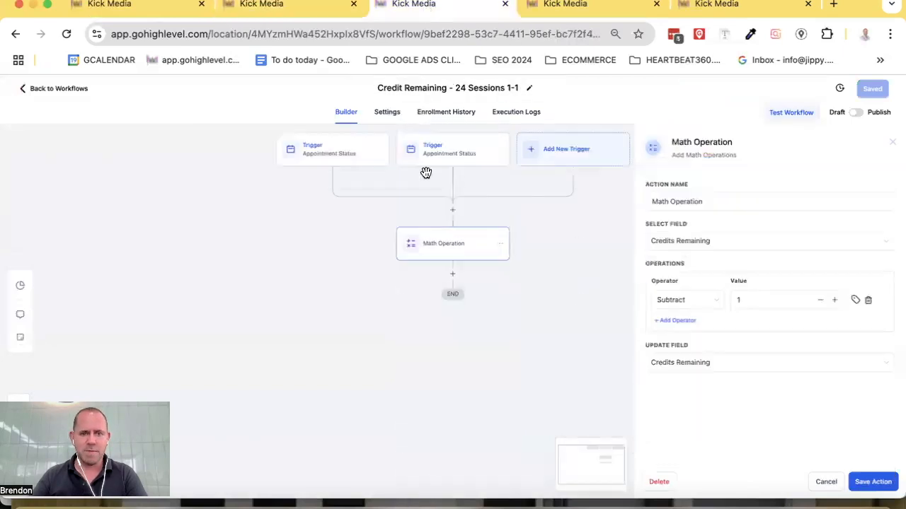
left_click(339, 161)
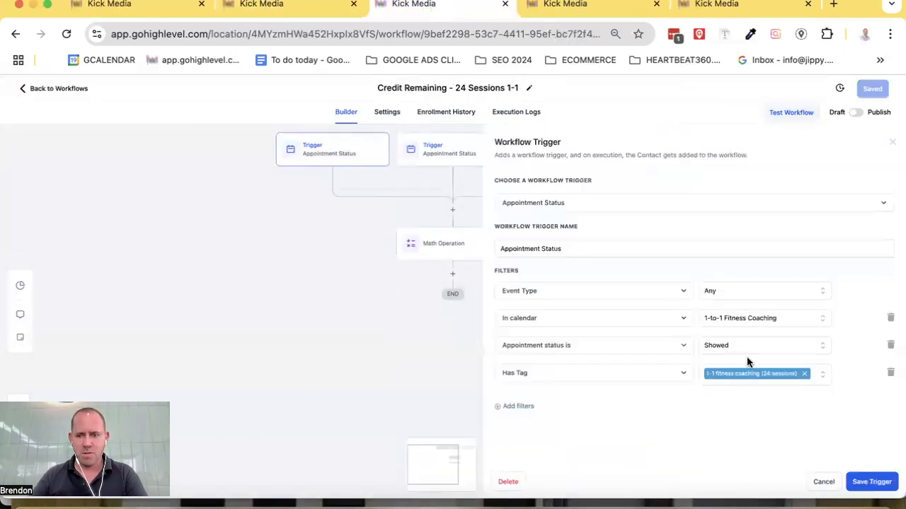
left_click(824, 482)
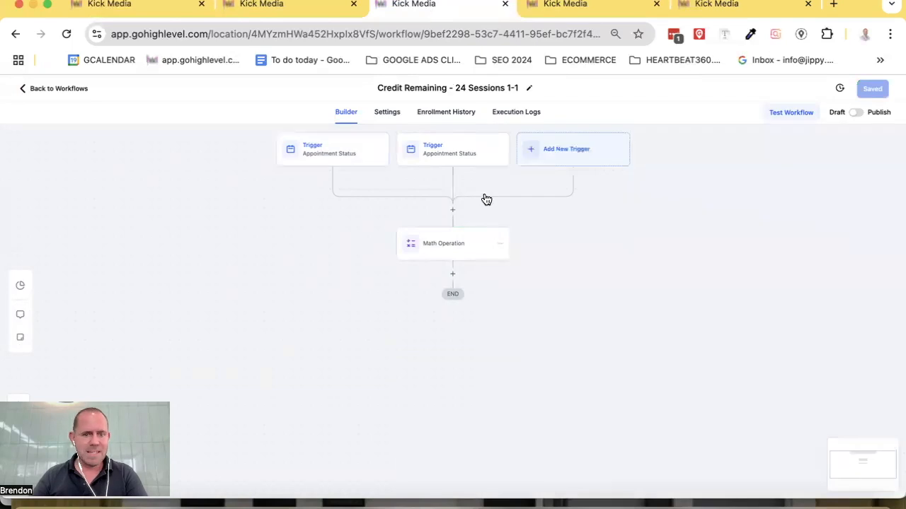
Inspect the second Appointment Status trigger's filters and the credit-deducting Math Operation.
left_click(453, 156)
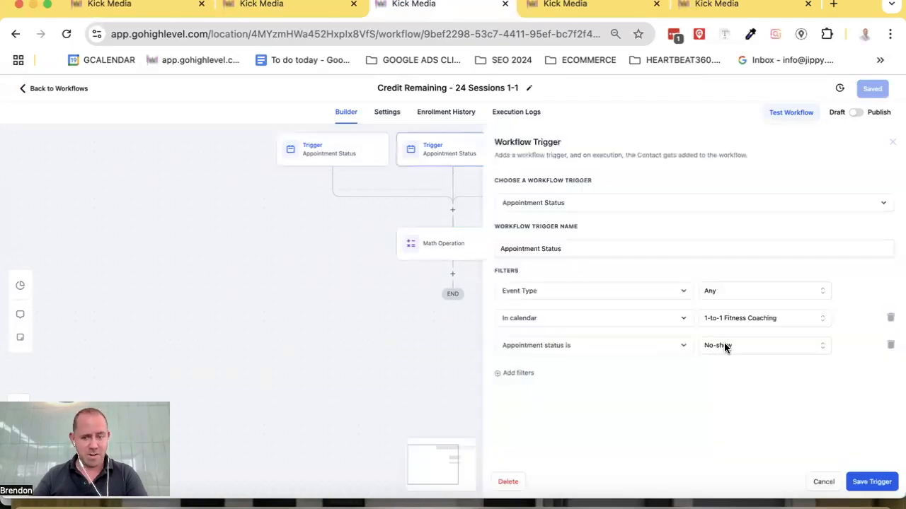
left_click(825, 482)
left_click(465, 242)
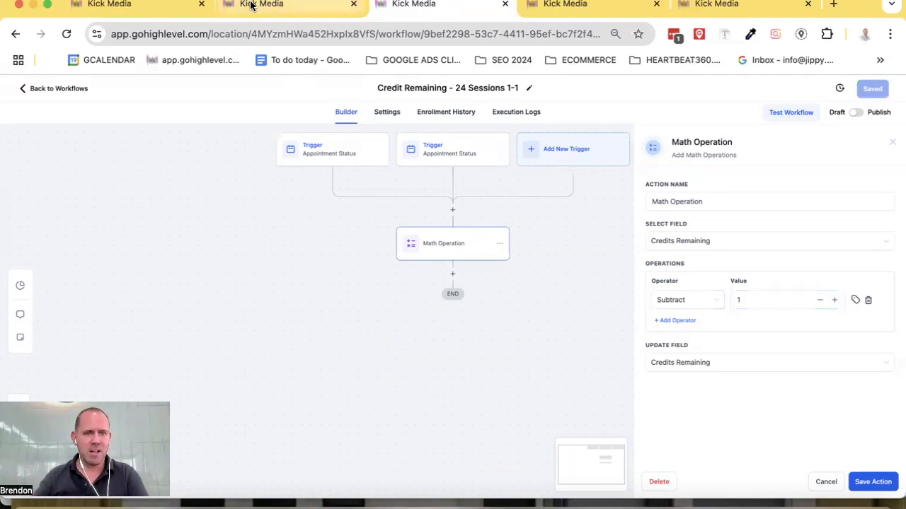
Glance at the membership expiry workflow, view the Credit Remaining workflow's re-entry settings, and return to its builder.
left_click(272, 6)
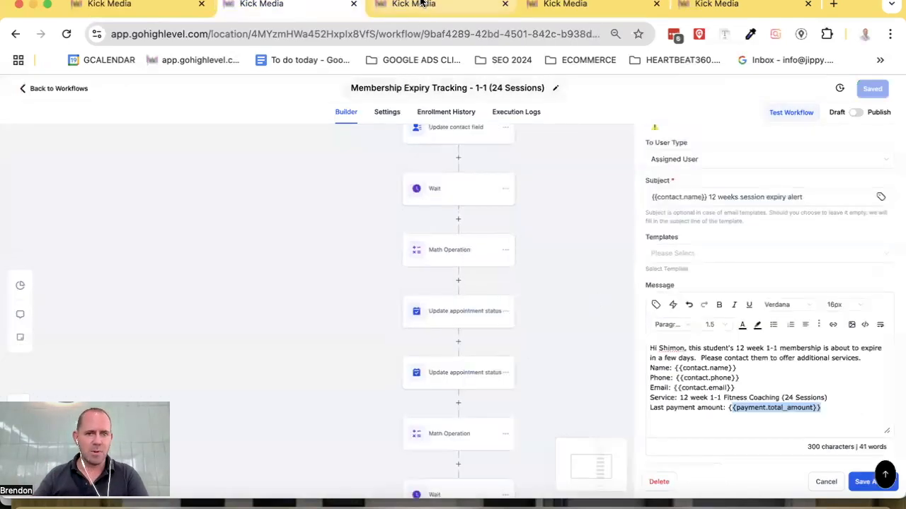
left_click(464, 5)
left_click(208, 202)
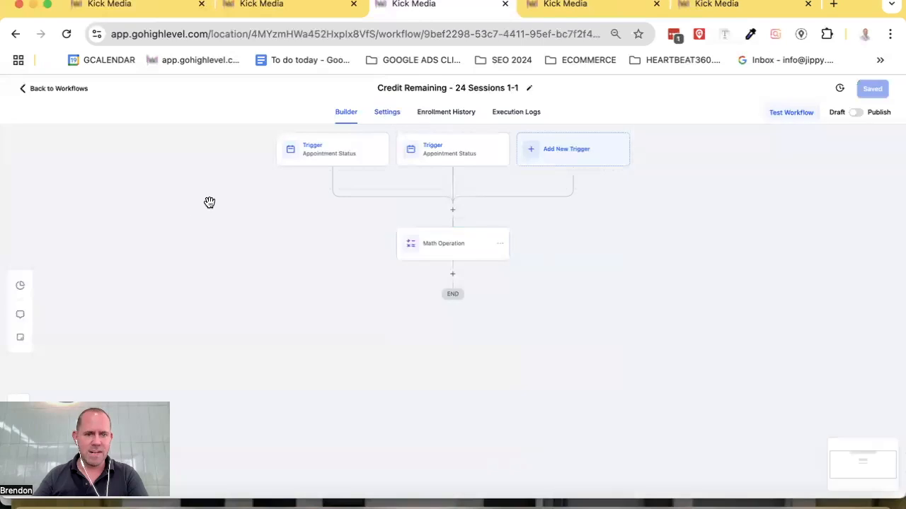
left_click(393, 116)
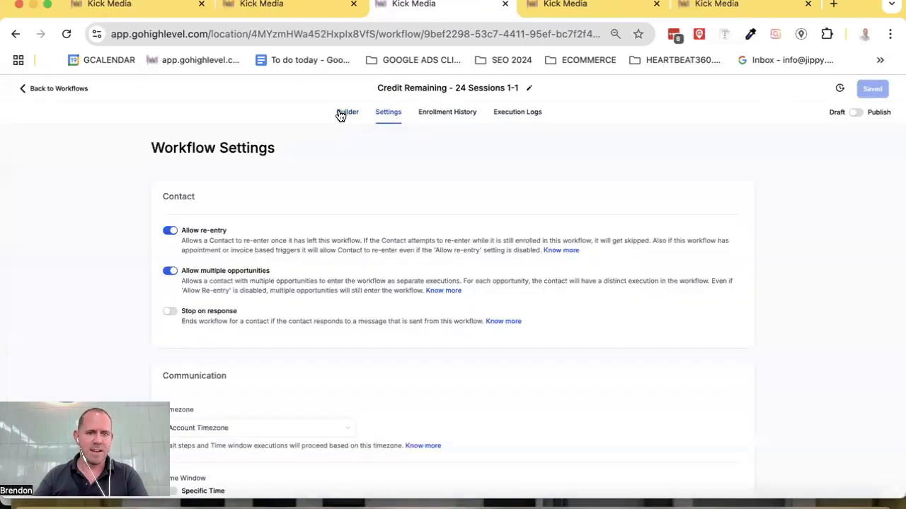
left_click(341, 113)
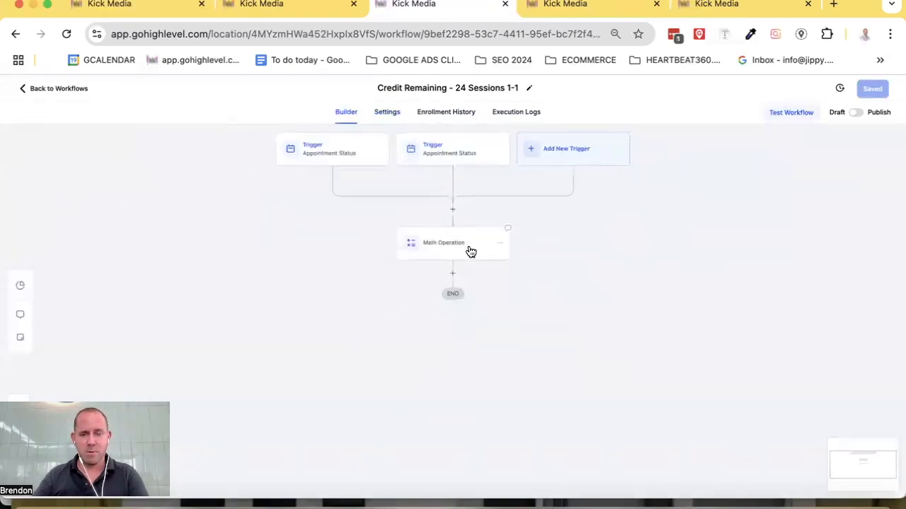
Recheck the appointment status and tag filters of the first Credit Remaining trigger and close it without changes.
left_click(340, 152)
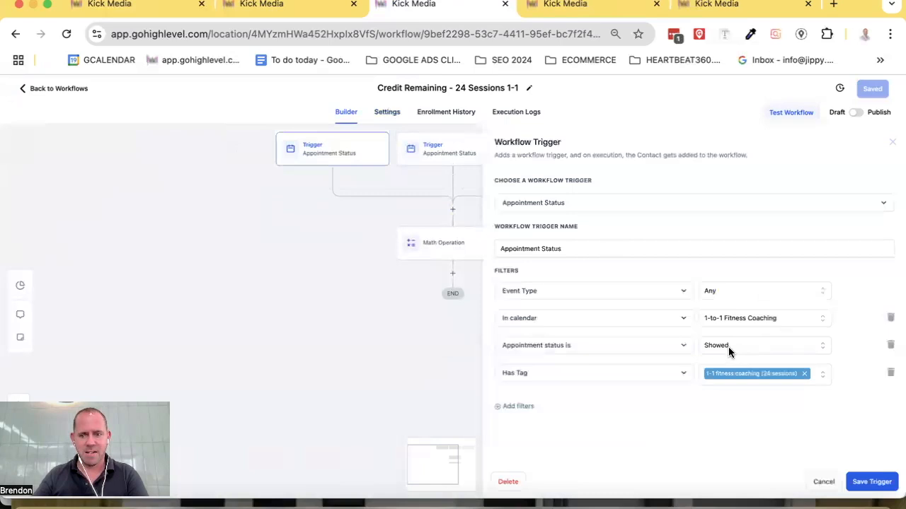
left_click(824, 482)
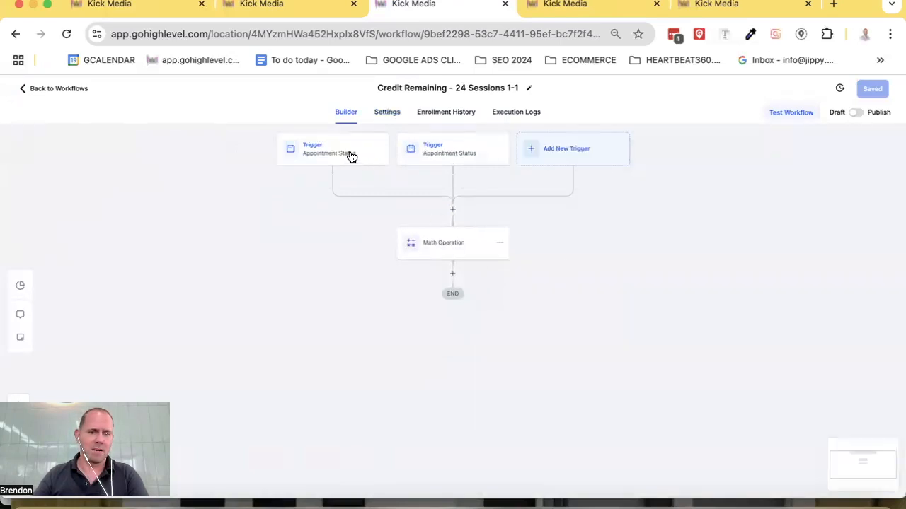
Inspect the Appointment Status trigger and the Math Operation of the Number of Attendances workflow.
left_click(580, 4)
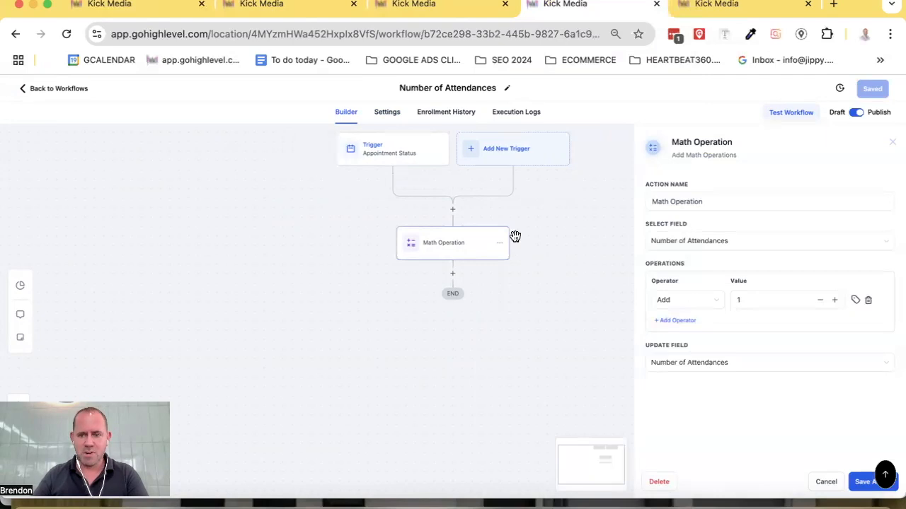
left_click(391, 155)
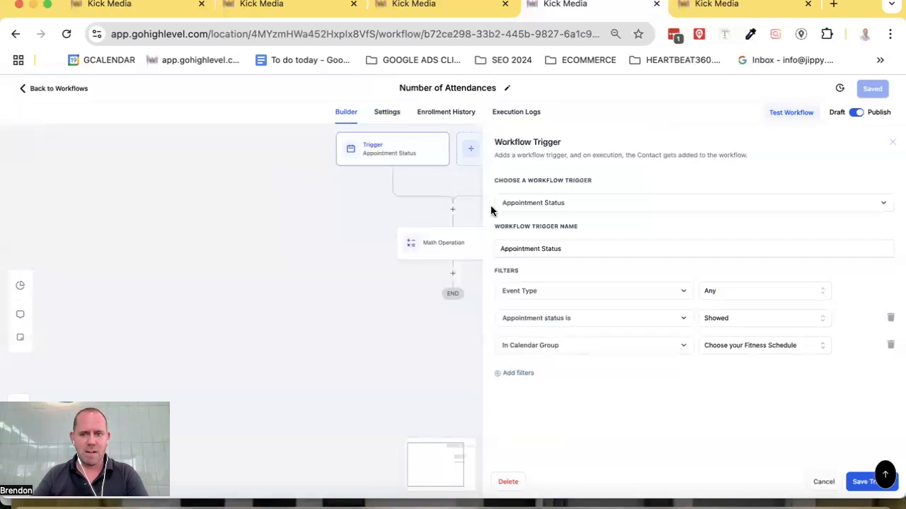
left_click(822, 484)
left_click(455, 254)
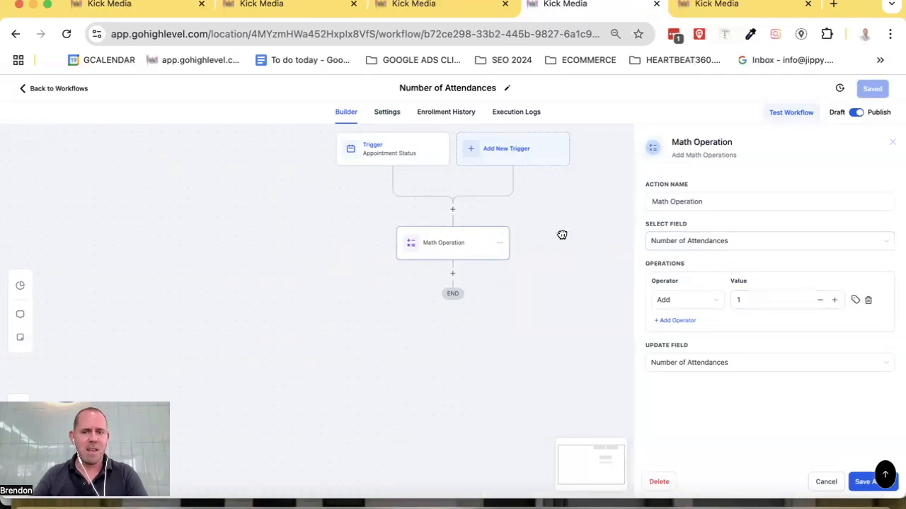
Look over the workflow list and return through the open workflows to Membership Expiry Tracking - 1-1 (24 Sessions).
left_click(741, 5)
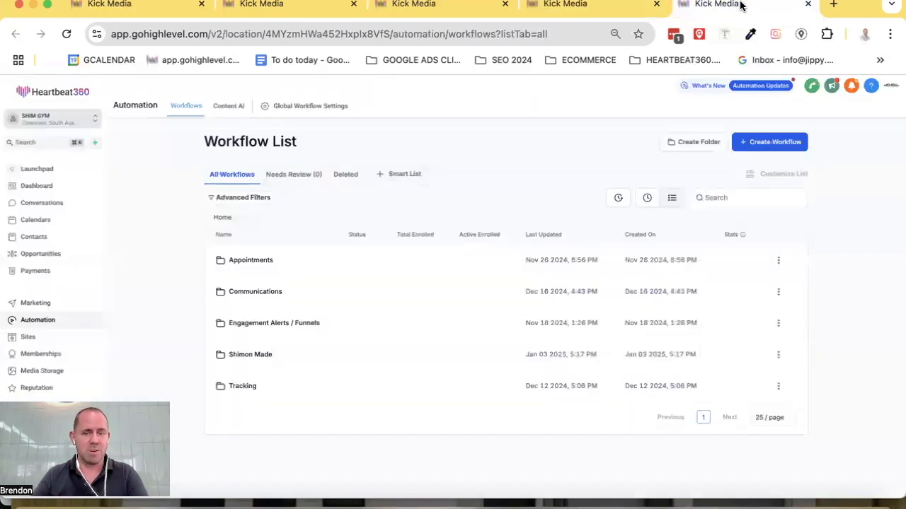
left_click(585, 6)
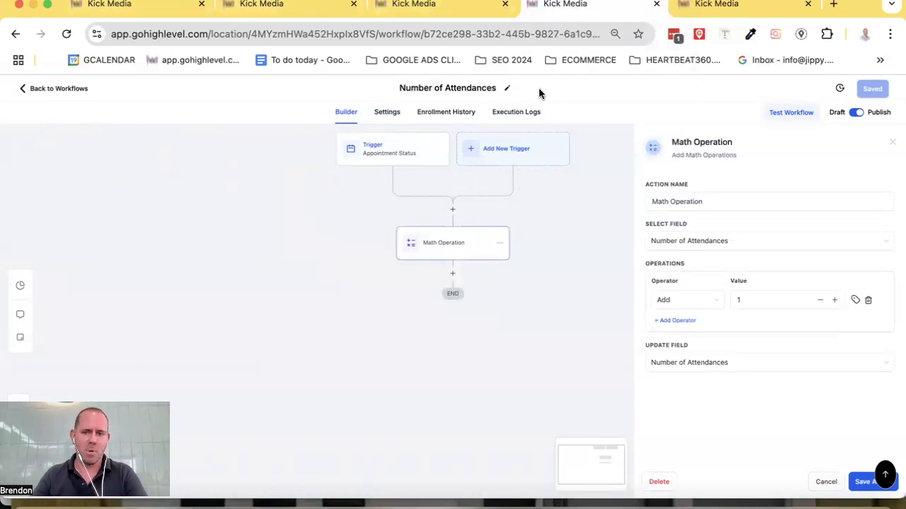
left_click(446, 7)
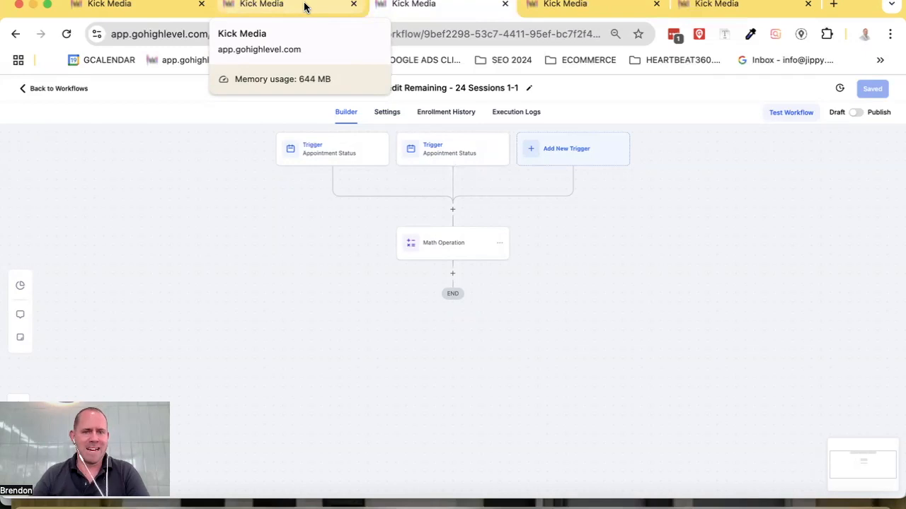
left_click(304, 7)
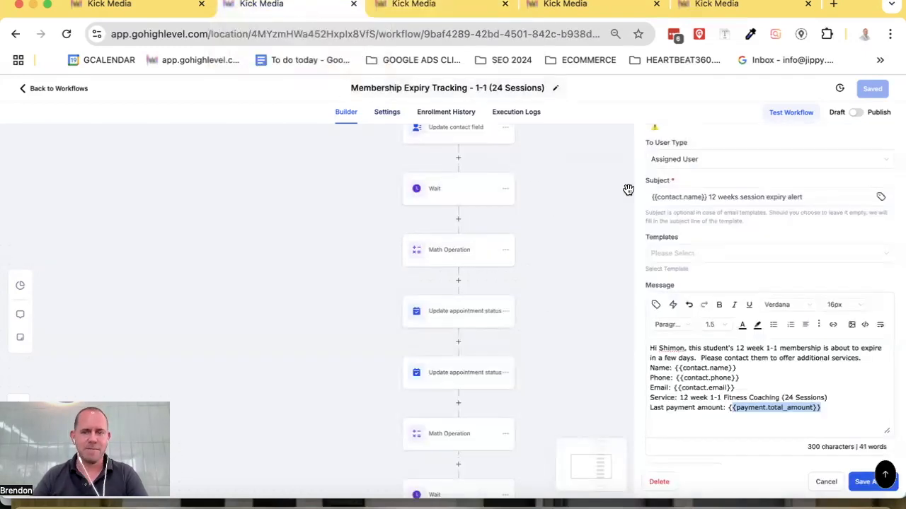